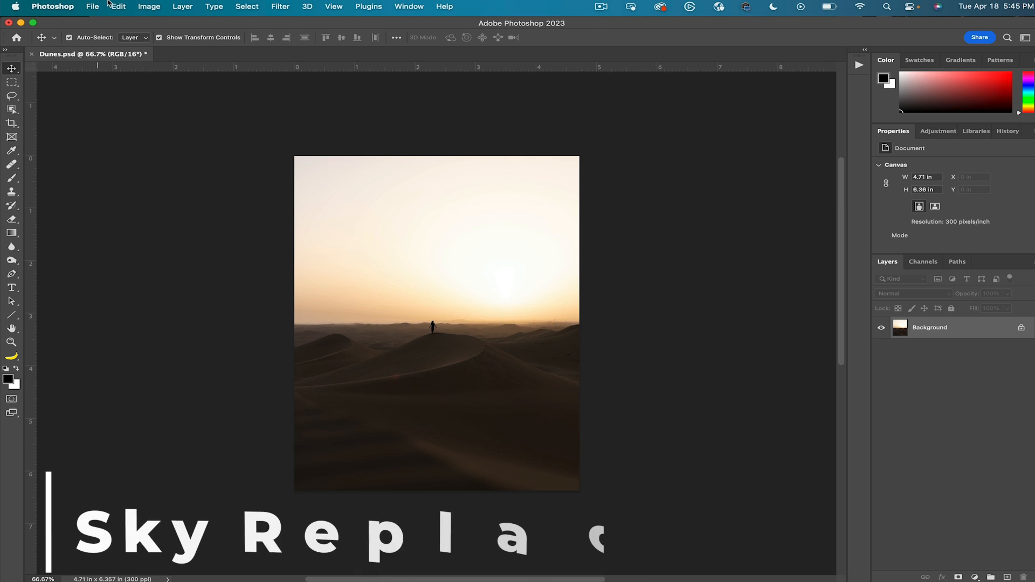
- Start Sky Replacement on the dunes photo and choose the purple and pink sunset sky with clouds
left_click(119, 7)
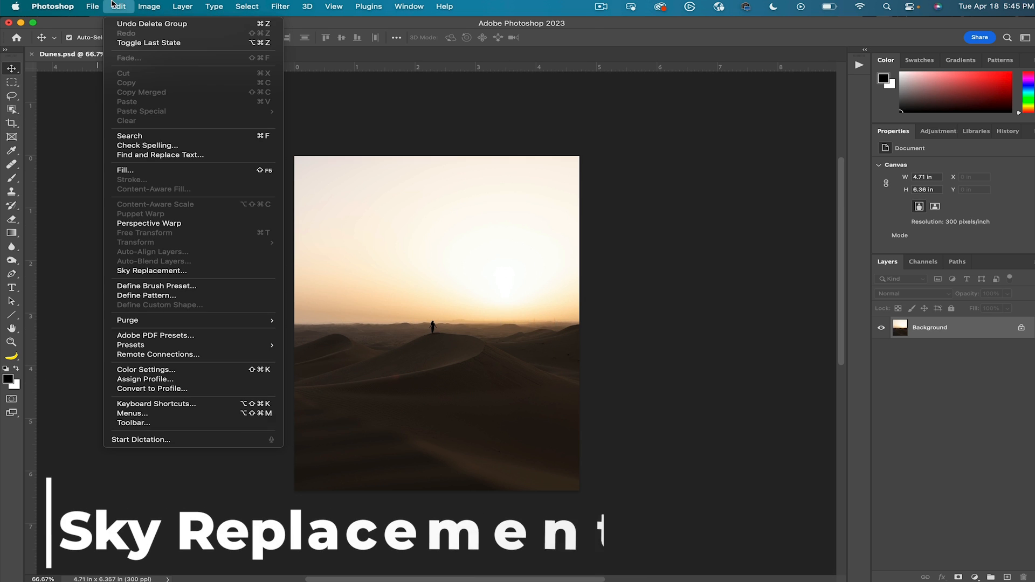
left_click(224, 270)
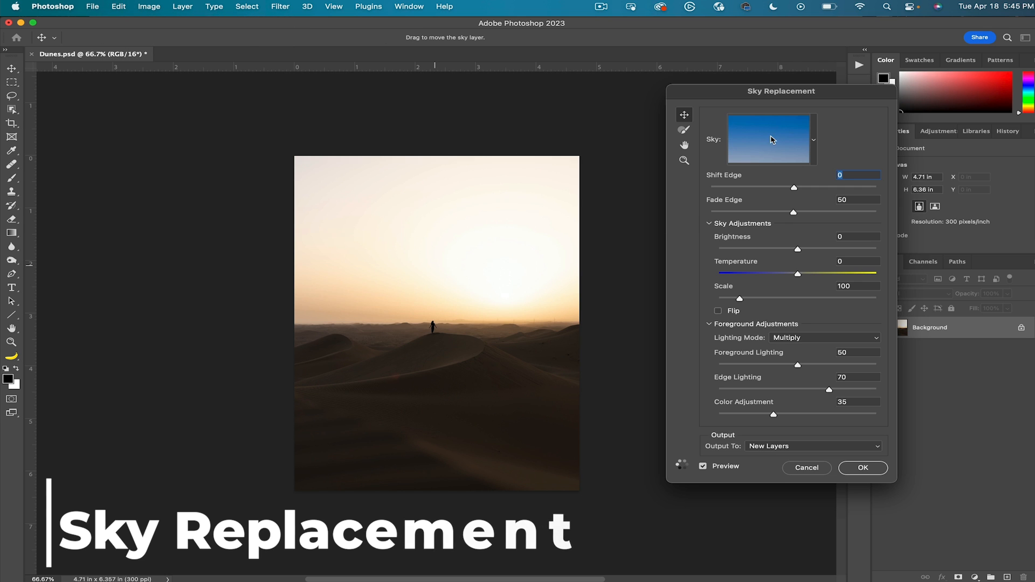
left_click_drag(821, 102, 773, 112)
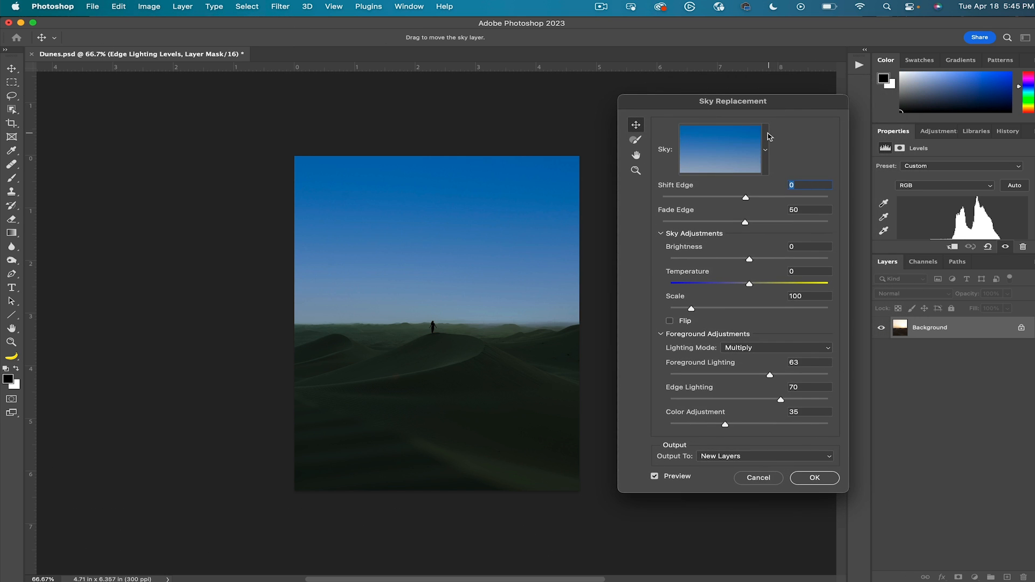
left_click(766, 146)
left_click(665, 238)
left_click(665, 238)
left_click(666, 253)
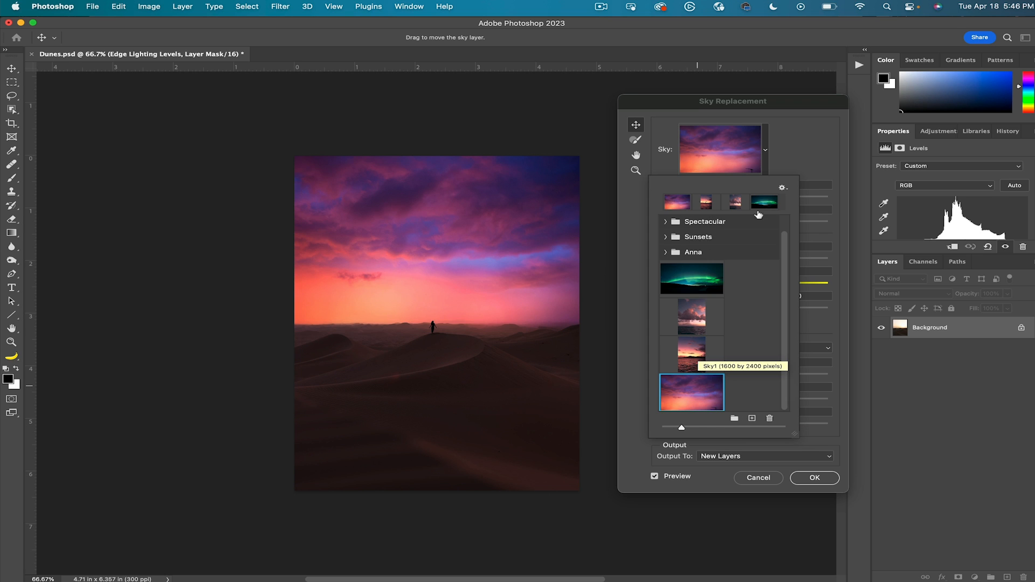
left_click(801, 174)
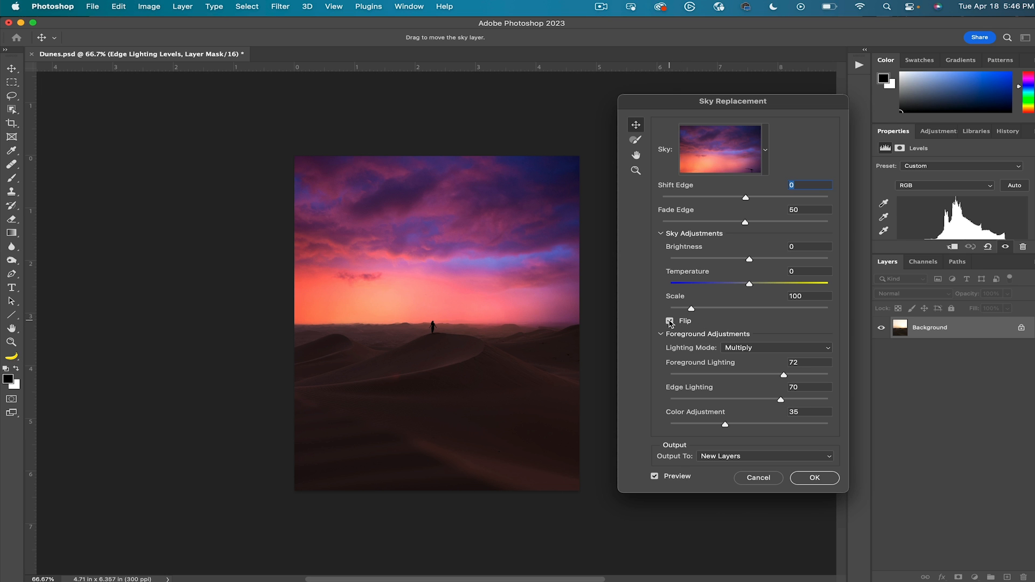
- Flip the new sky, reposition it slightly, and use Shift Edge 6, Fade Edge 49, Brightness -1, Temperature -13 and Scale 131
left_click(669, 321)
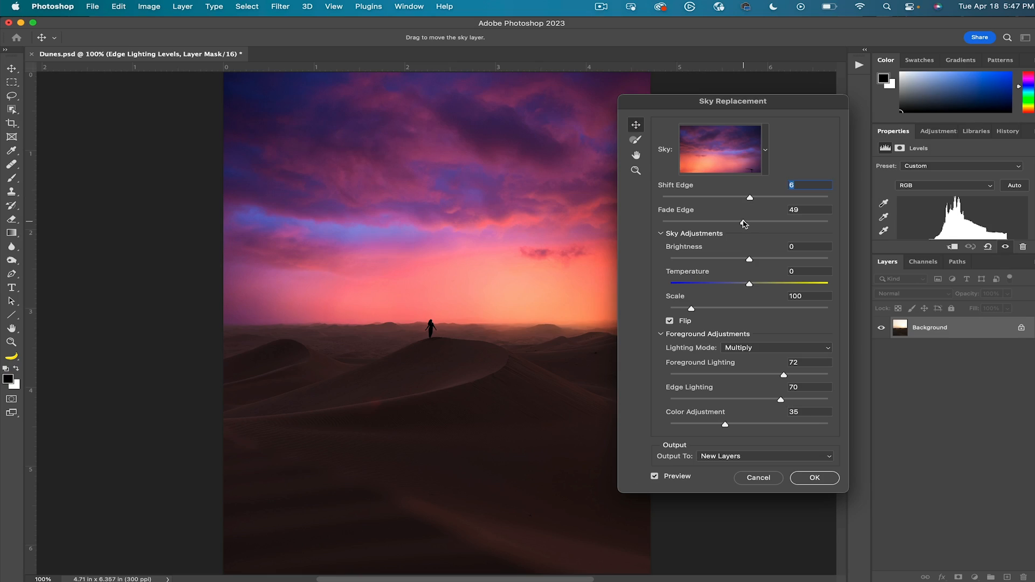
mouse_move(753, 226)
left_mouse_down()
mouse_move(762, 226)
mouse_move(744, 226)
left_mouse_up()
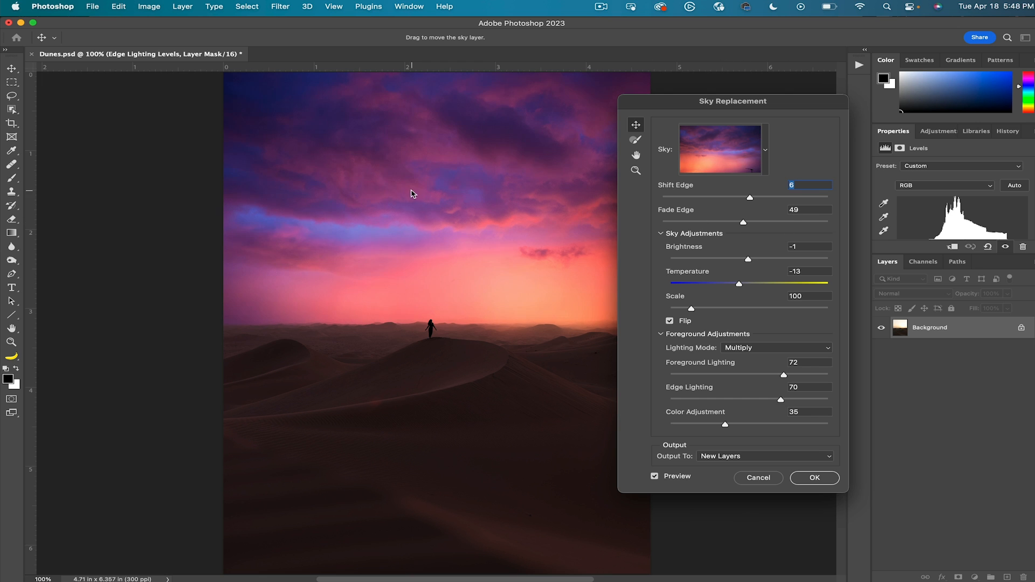
mouse_move(411, 192)
left_mouse_down()
mouse_move(416, 201)
mouse_move(496, 171)
mouse_move(371, 179)
mouse_move(439, 180)
mouse_move(402, 178)
mouse_move(396, 189)
left_mouse_up()
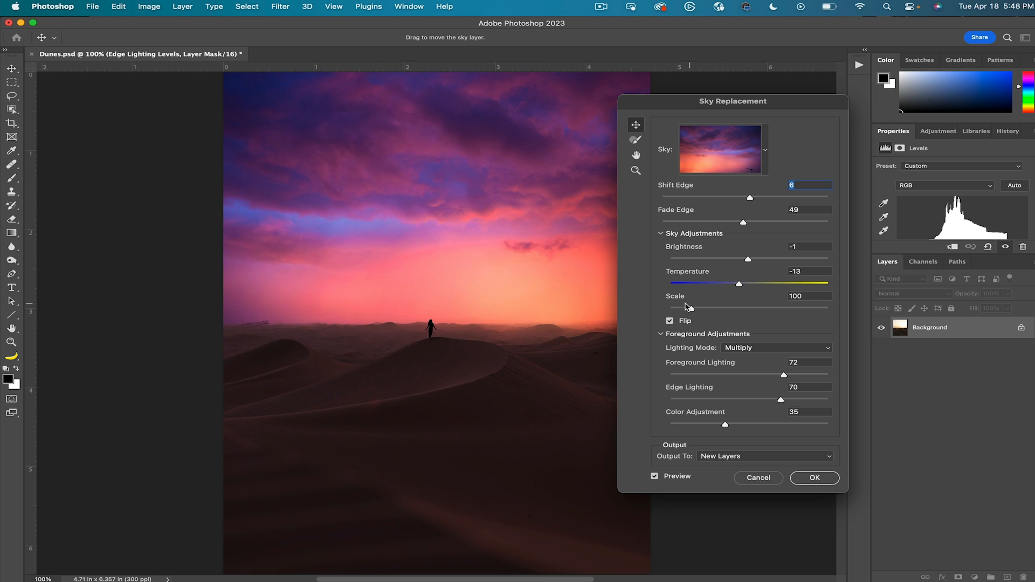
left_click_drag(694, 309, 706, 310)
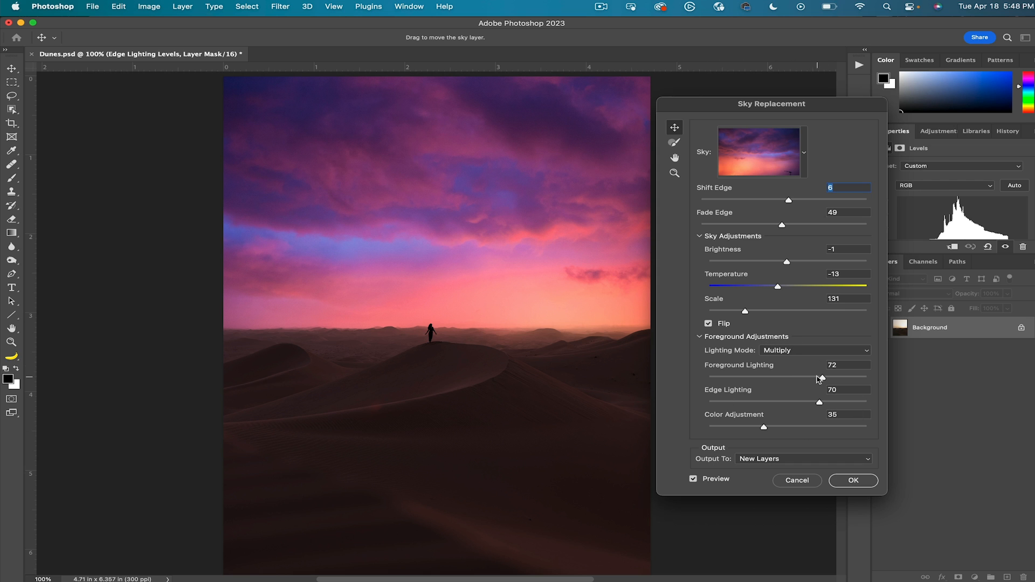
- Refine the replacement to Shift Edge 3, Fade Edge 40, Brightness -2, Temperature -6, Foreground Lighting 20, Edge Lighting 39, Color Adjustment 59, and output to New Layers
left_click_drag(822, 379, 750, 380)
left_click_drag(764, 430, 780, 429)
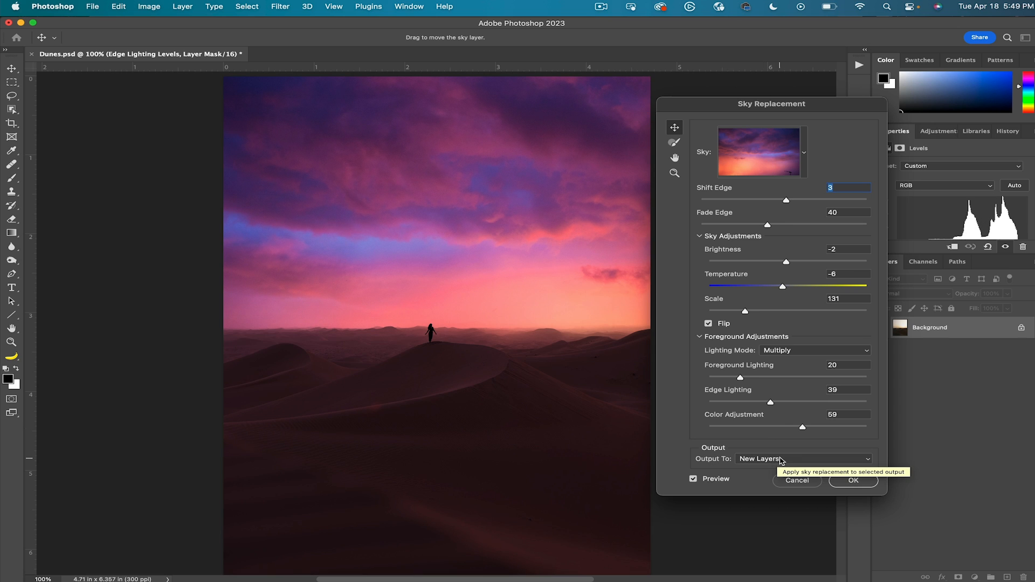
left_click(779, 460)
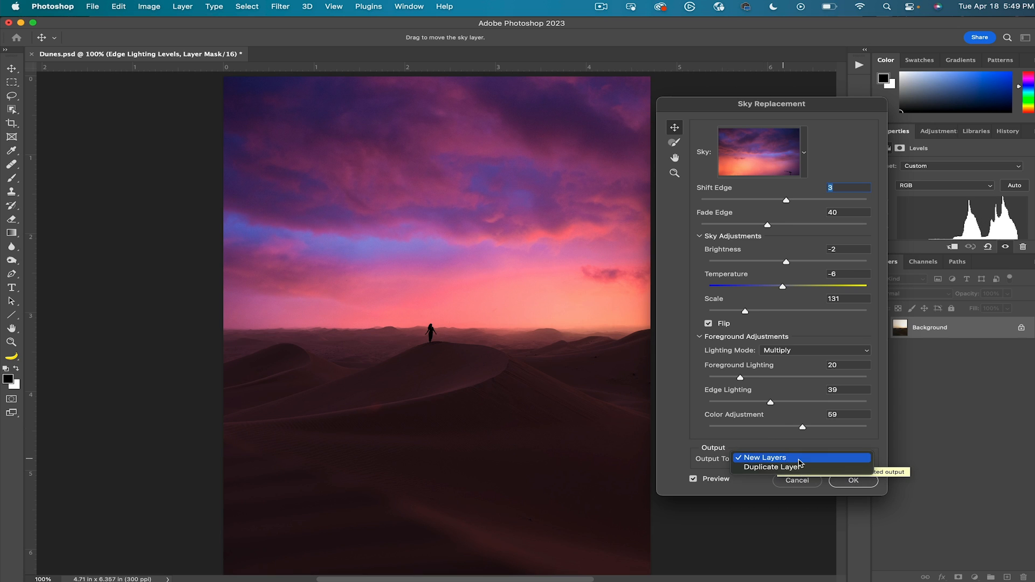
left_click(770, 458)
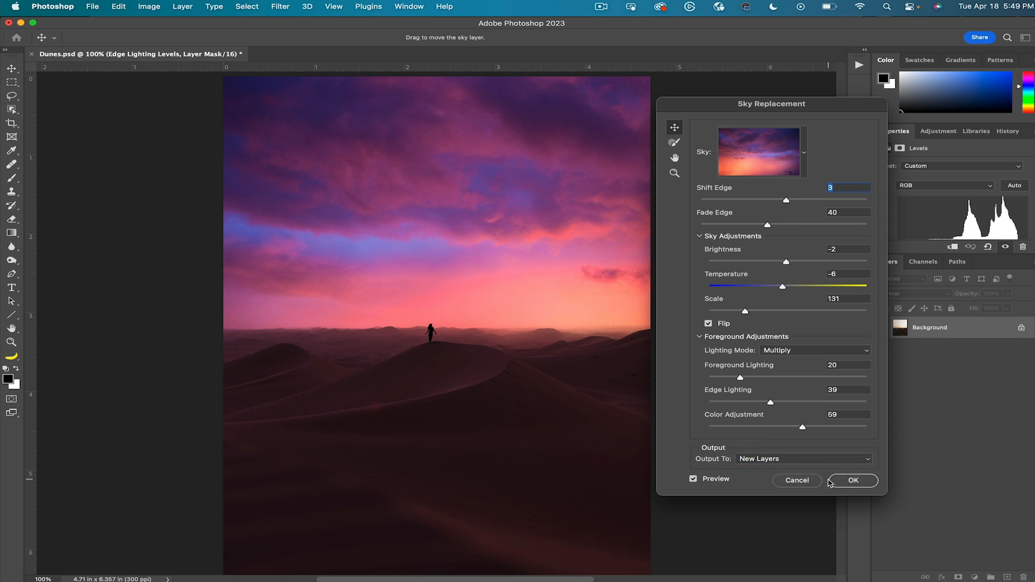
left_click(855, 480)
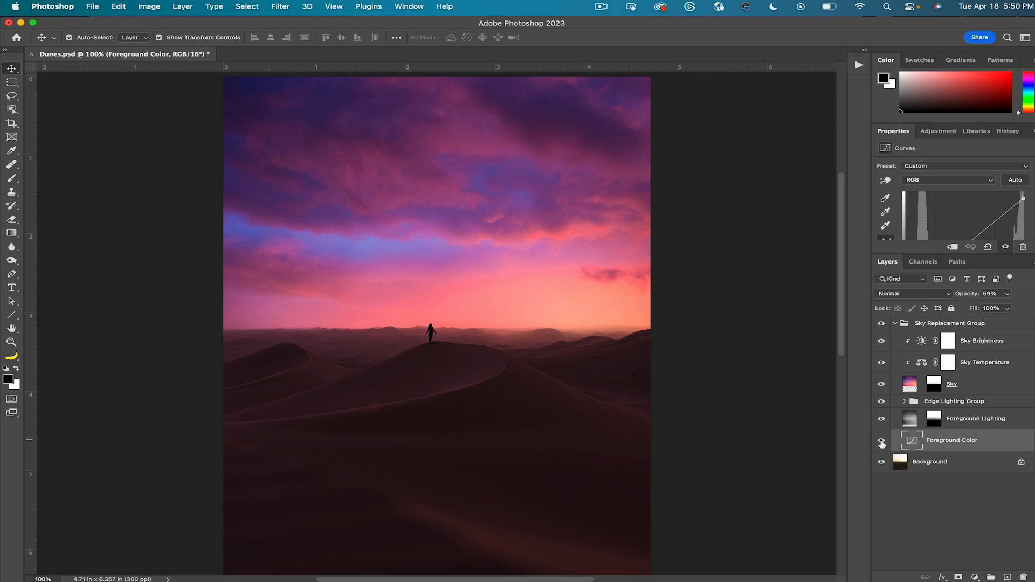
- Compare the image with and without the Foreground Color layer, leaving that layer hidden
left_click(881, 441)
left_click(881, 442)
left_click(881, 442)
left_click(881, 442)
left_click(882, 442)
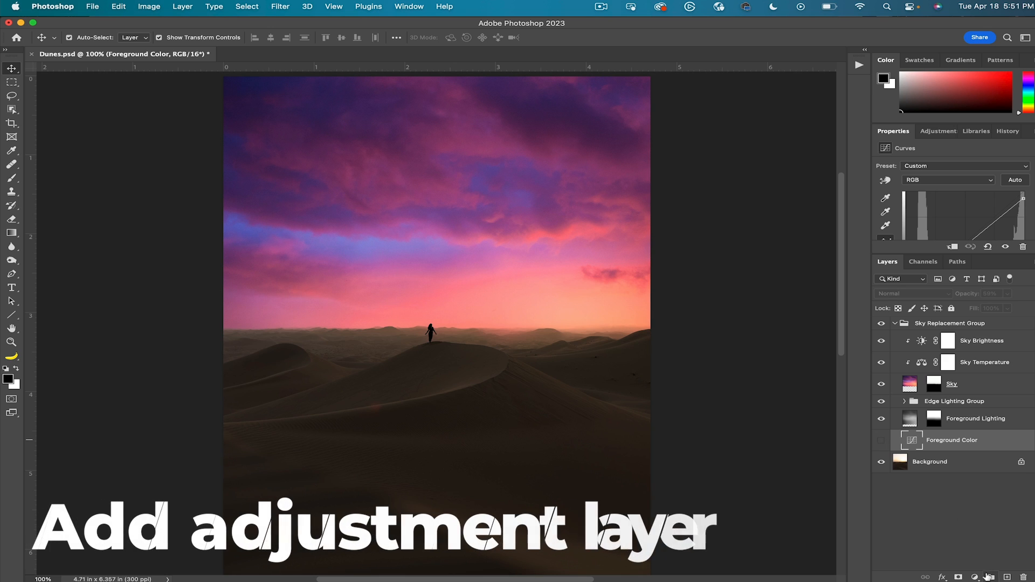
- Add a Color Balance adjustment layer above Foreground Color with midtones at Cyan-Red +8, Magenta-Green -12 and Yellow-Blue +23
left_click(975, 577)
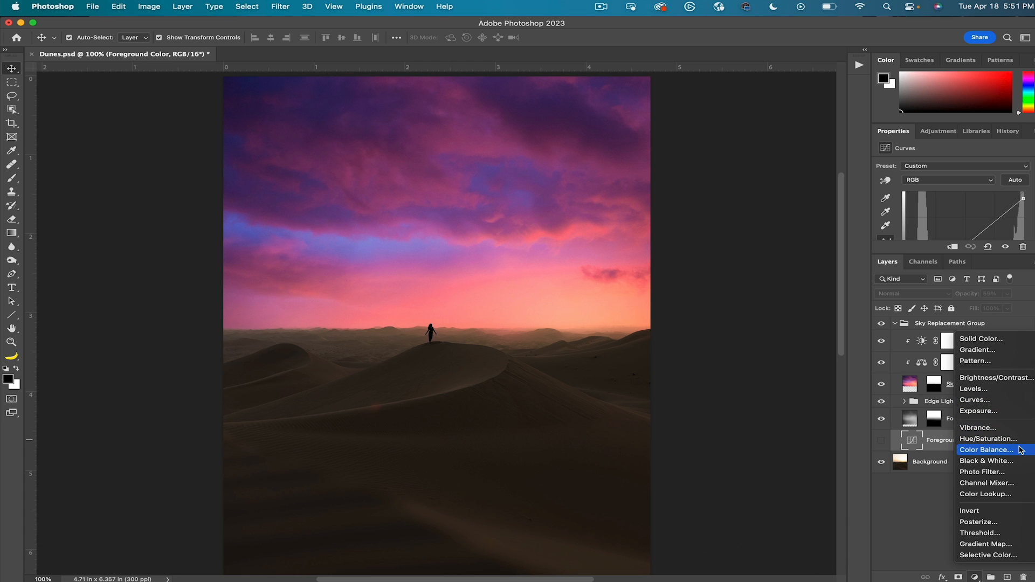
left_click(985, 450)
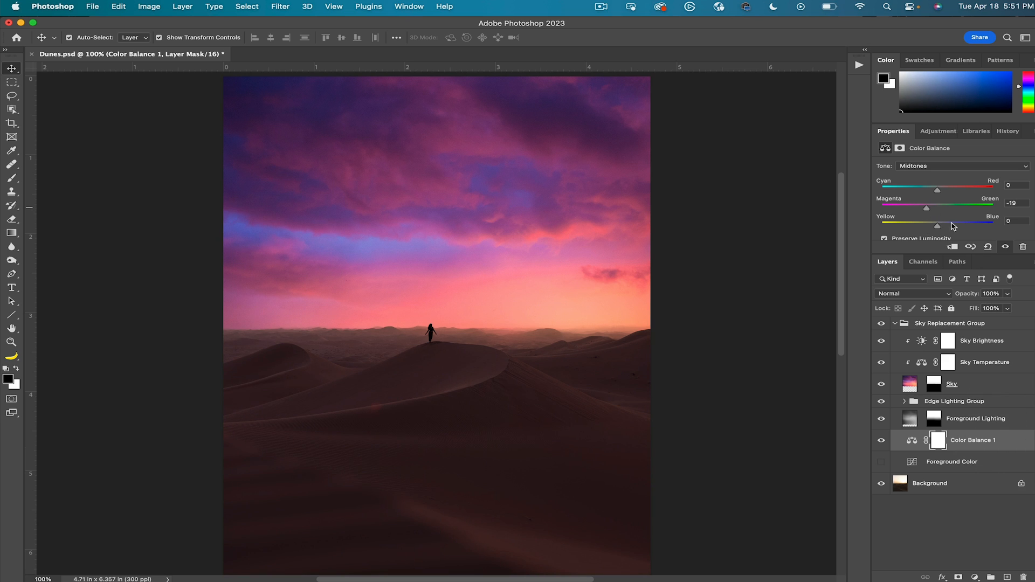
left_click_drag(937, 193, 942, 194)
- Compare the Color Balance and Foreground Color effects by toggling their visibility, keeping only Color Balance shown
left_click(881, 441)
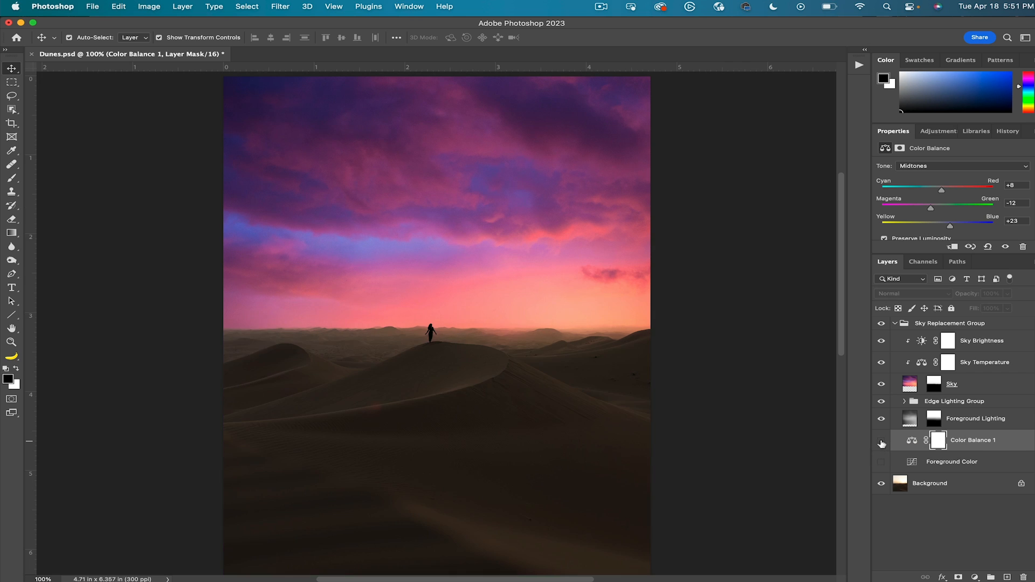
left_click(880, 462)
left_click(882, 441)
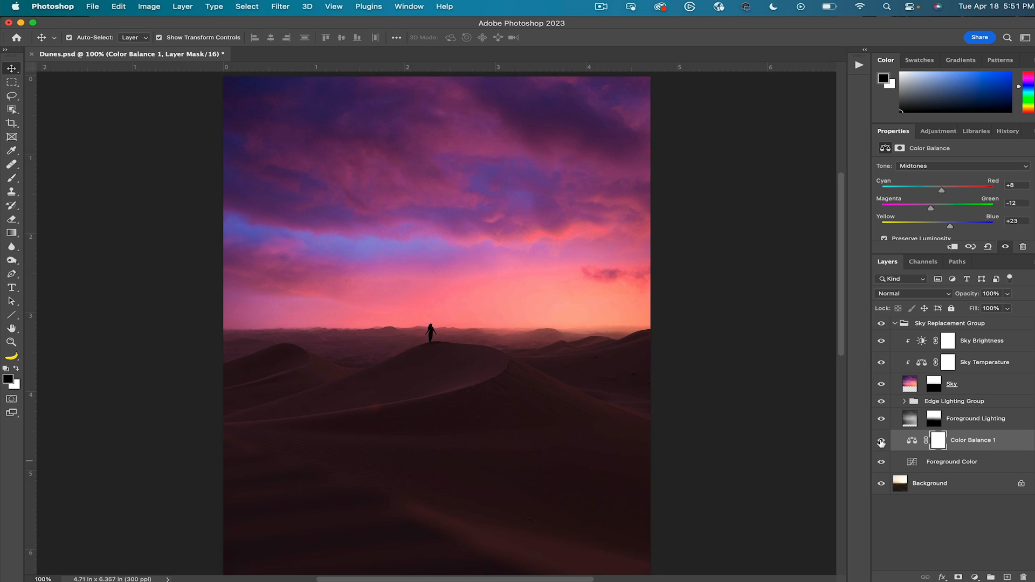
left_click(881, 463)
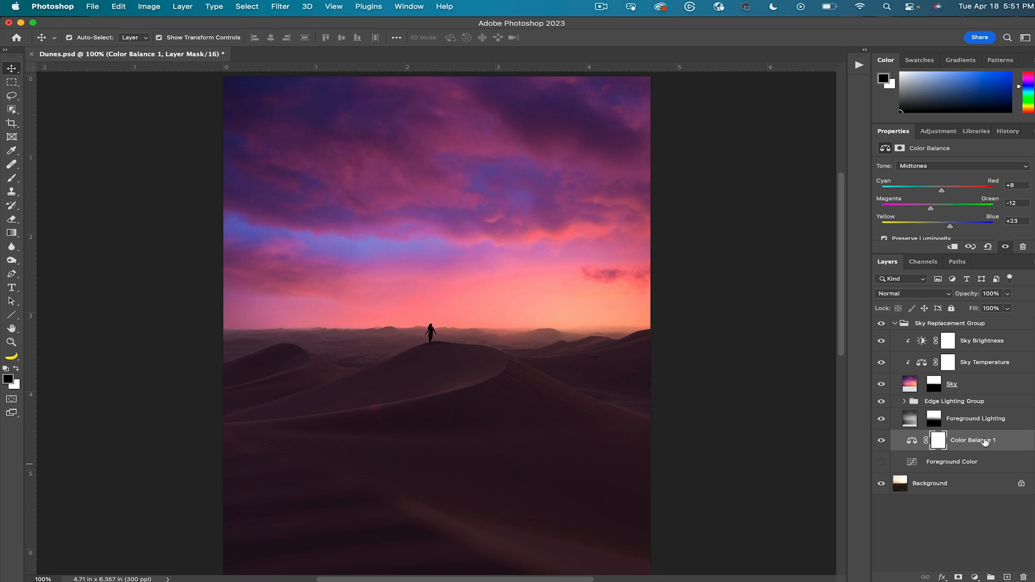
- Raise the Sky Brightness layer's brightness to 3 and shift the Sky Temperature layer's midtones slightly towards red
left_click(922, 363)
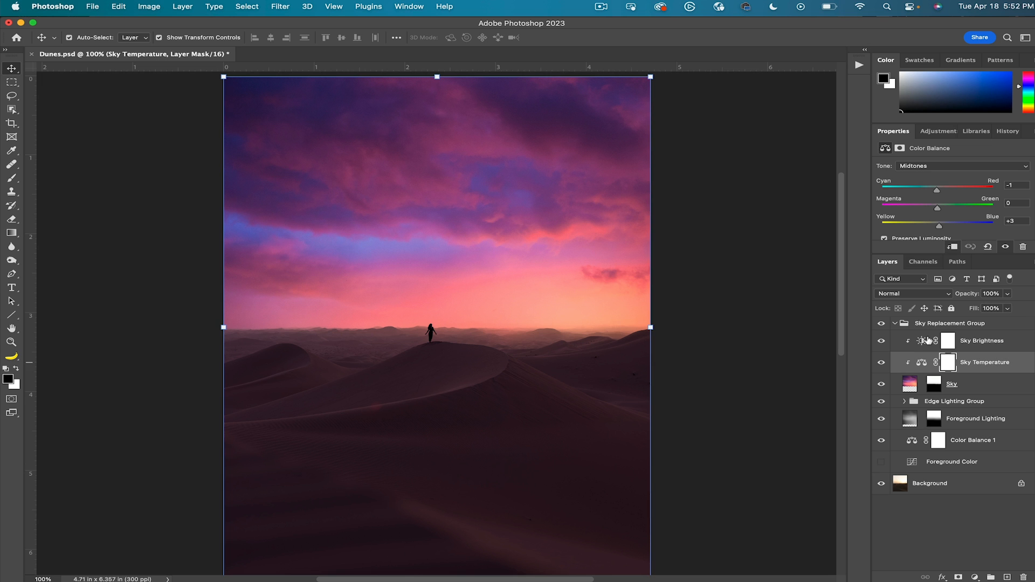
left_click(922, 342)
mouse_move(952, 197)
left_mouse_down()
mouse_move(981, 199)
mouse_move(956, 199)
left_mouse_up()
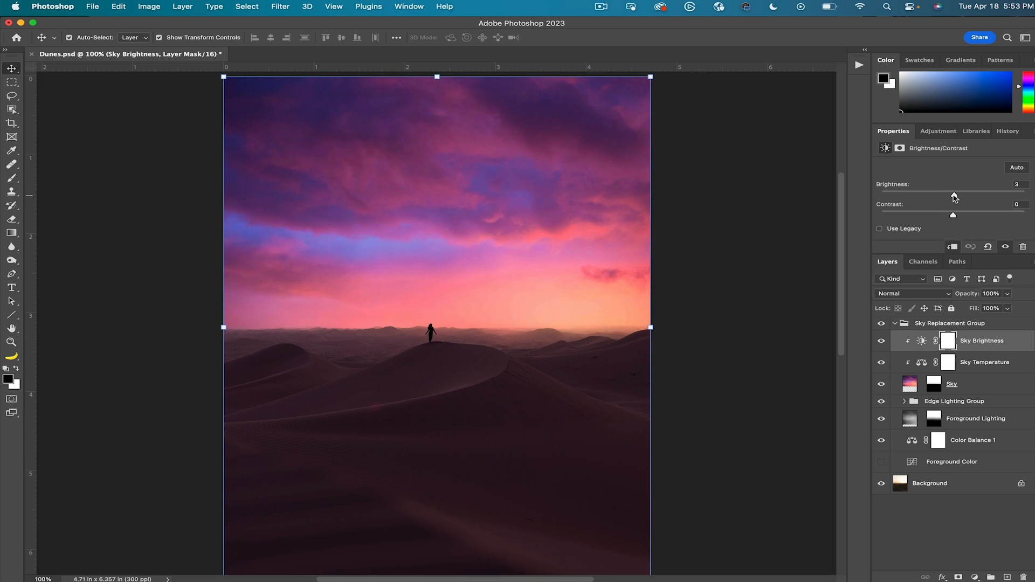
left_click(922, 362)
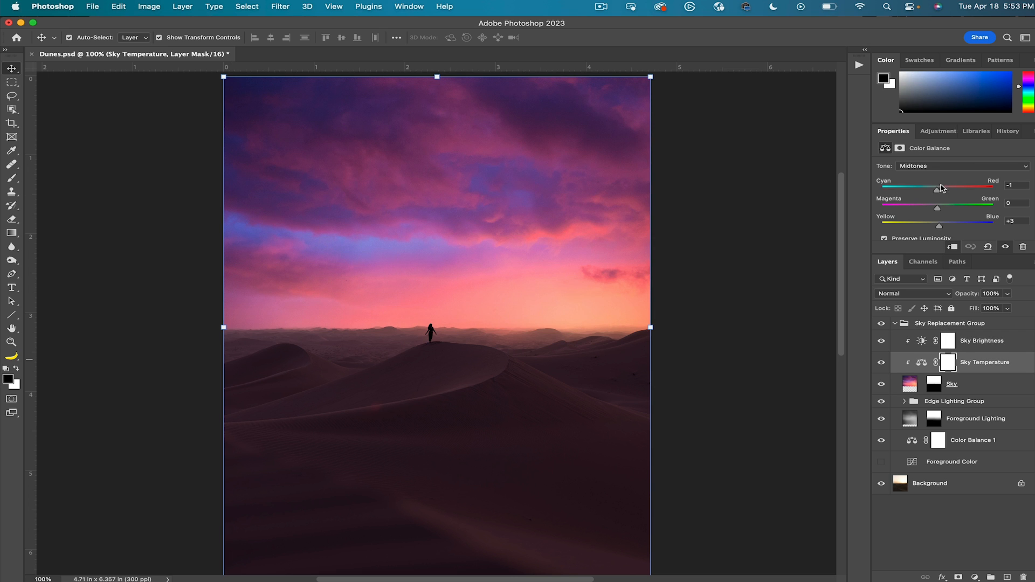
mouse_move(936, 193)
left_mouse_down()
mouse_move(952, 193)
mouse_move(942, 193)
left_mouse_up()
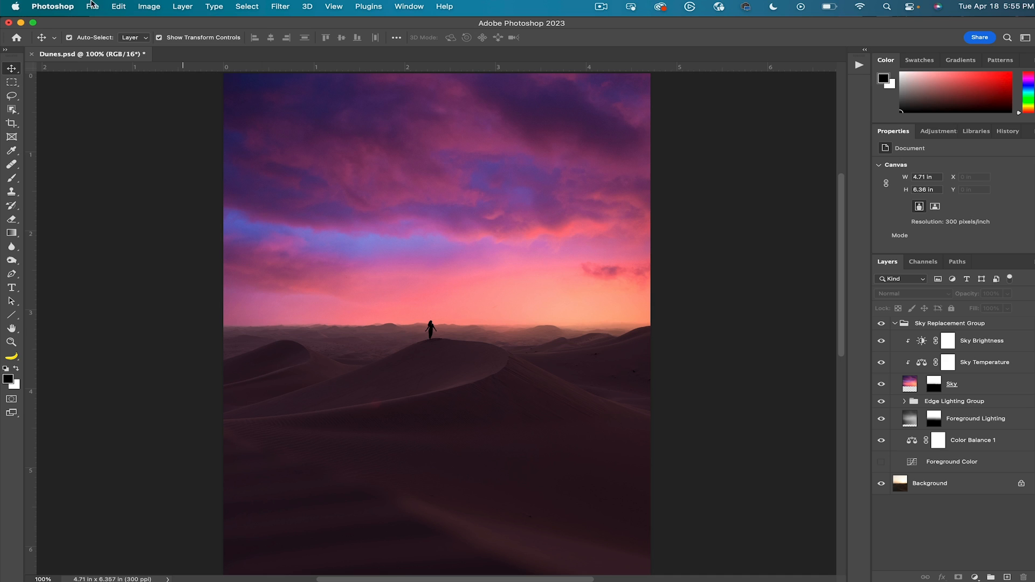
- Bring the starry night image in as a new top layer and scale it to 60.63% to span the sky
left_click(92, 7)
left_click(96, 38)
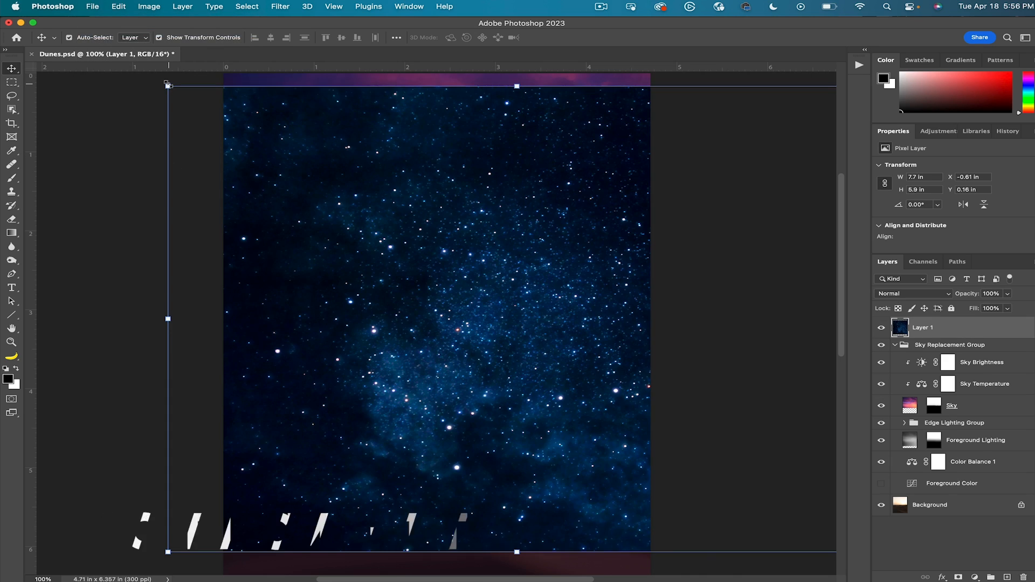
key("super+t")
left_click_drag(167, 85, 351, 208)
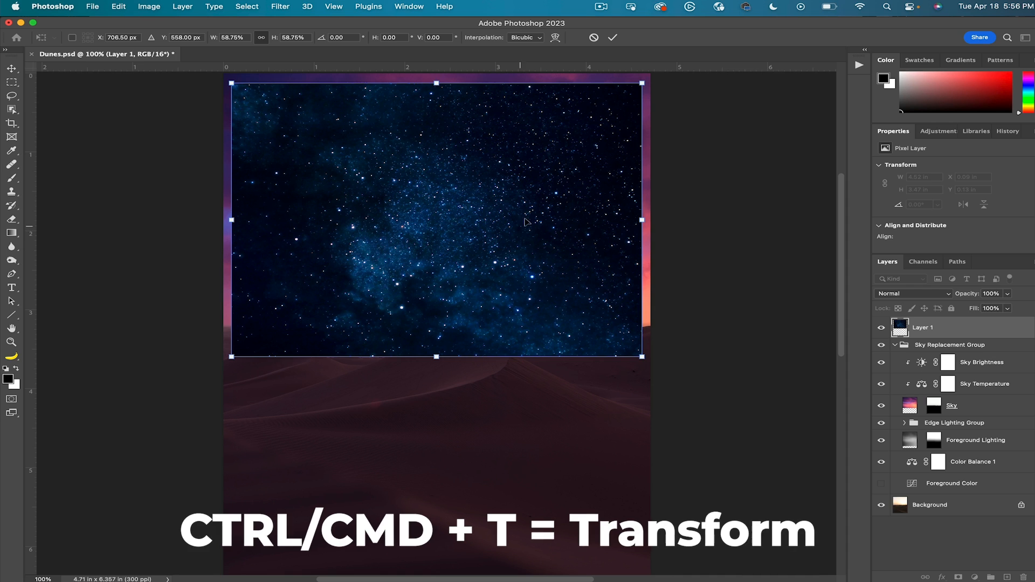
left_click_drag(641, 83, 655, 74)
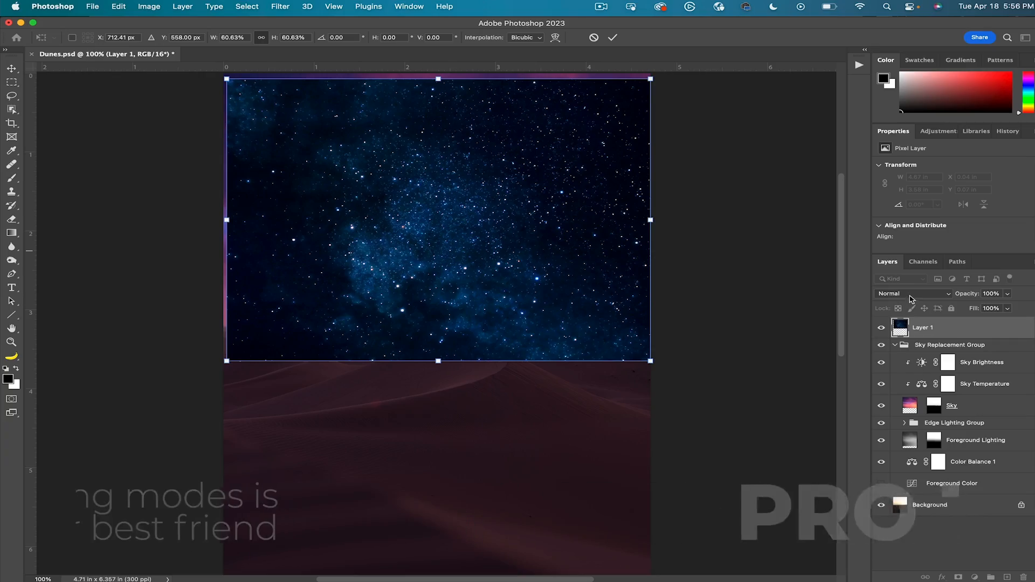
- Set the star layer's blending mode to Screen
left_click(910, 297)
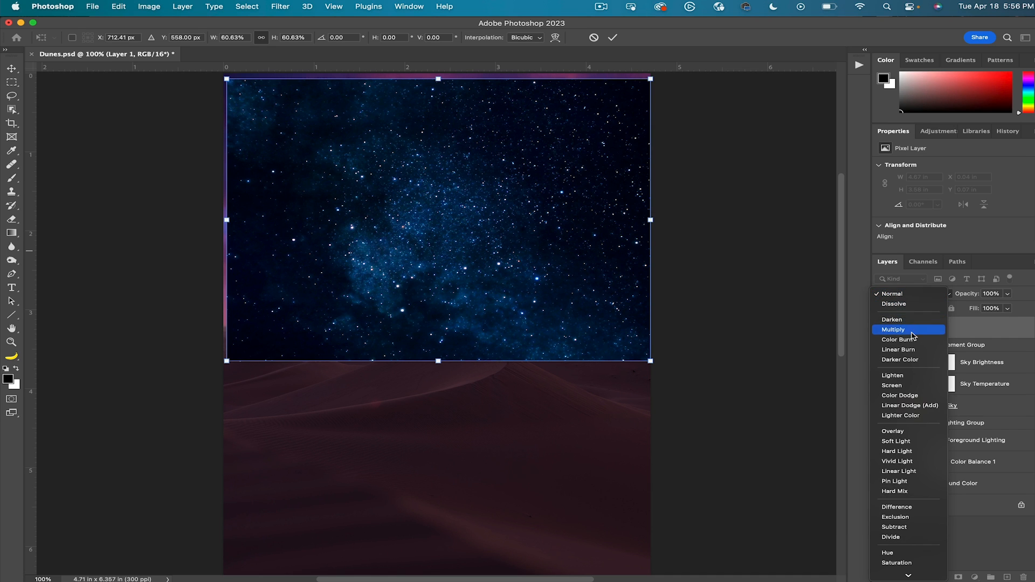
left_click(895, 385)
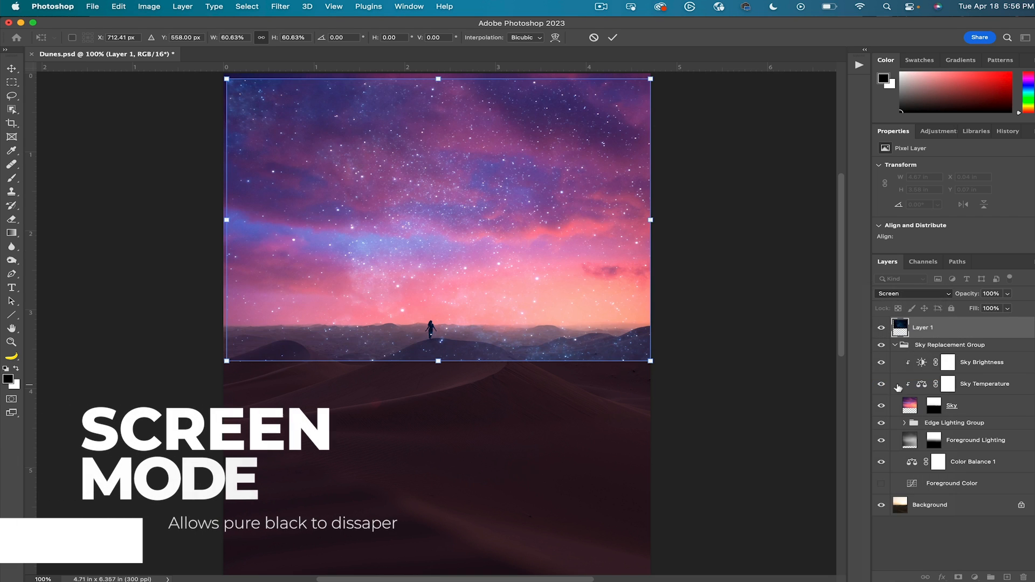
- Try the Color Dodge, Overlay and Color blending modes on the star layer, and return it to Screen
left_click(925, 299)
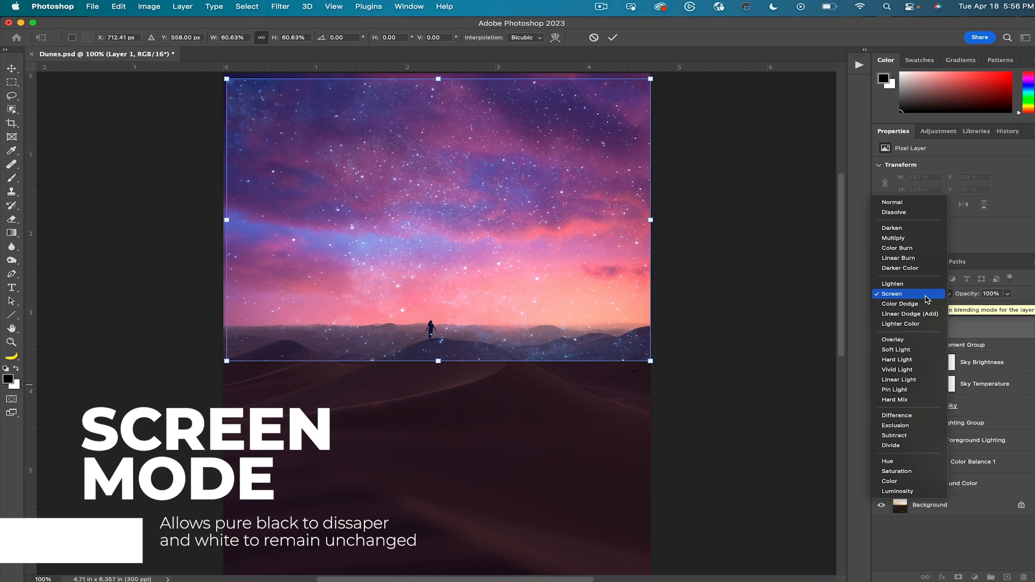
left_click(925, 303)
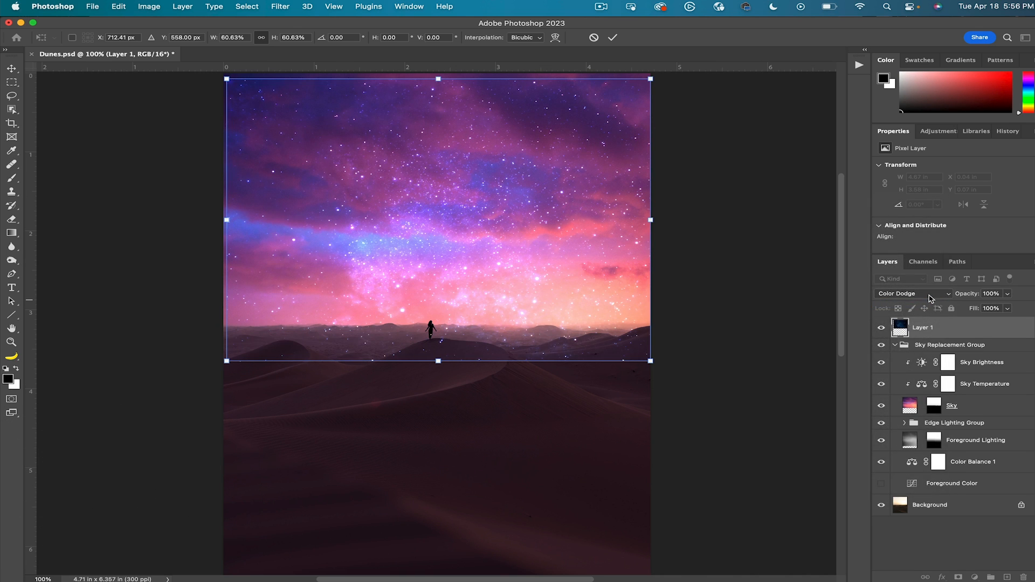
left_click(928, 295)
left_click(924, 329)
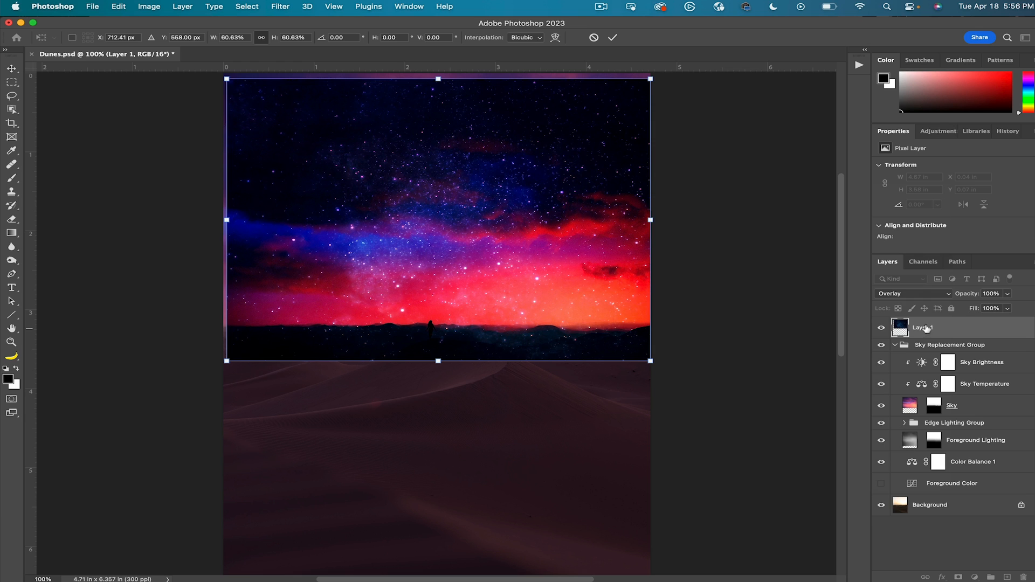
left_click(921, 297)
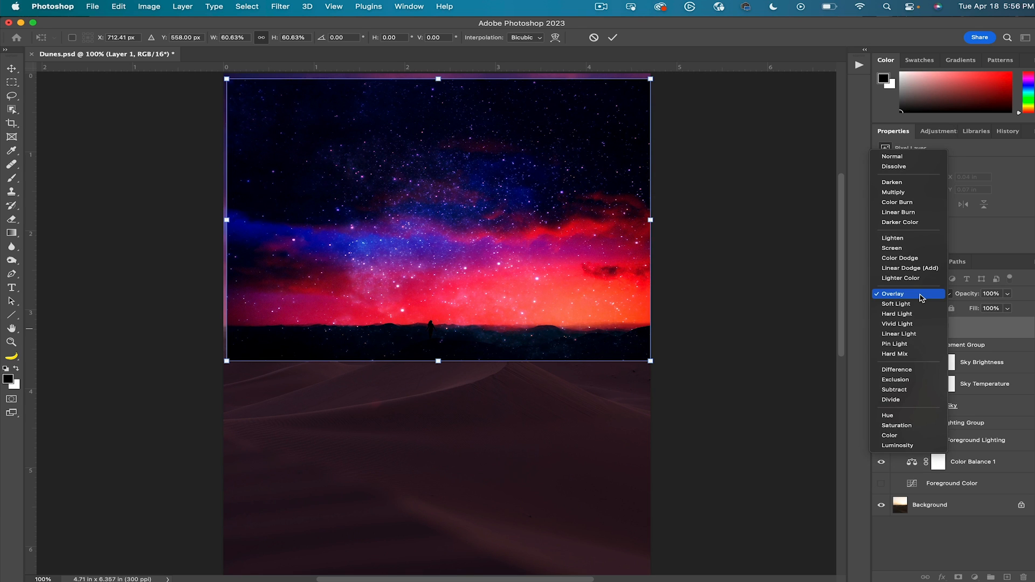
left_click(912, 435)
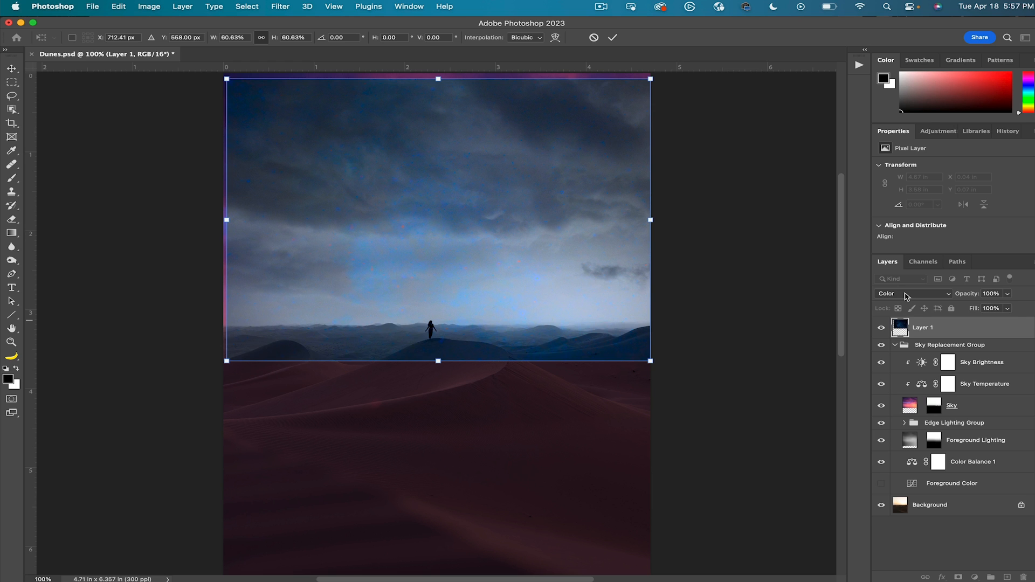
left_click(907, 296)
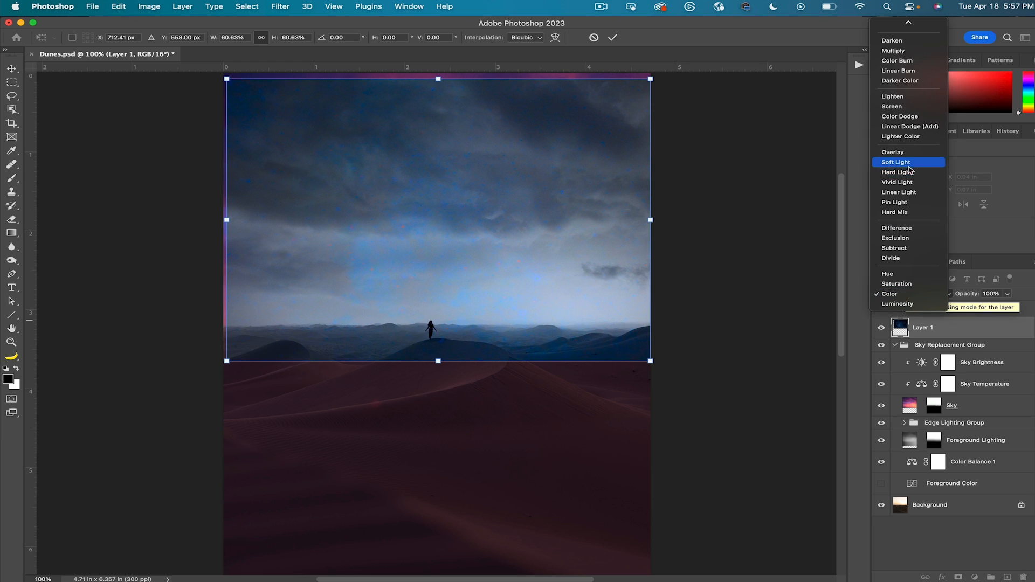
left_click(892, 106)
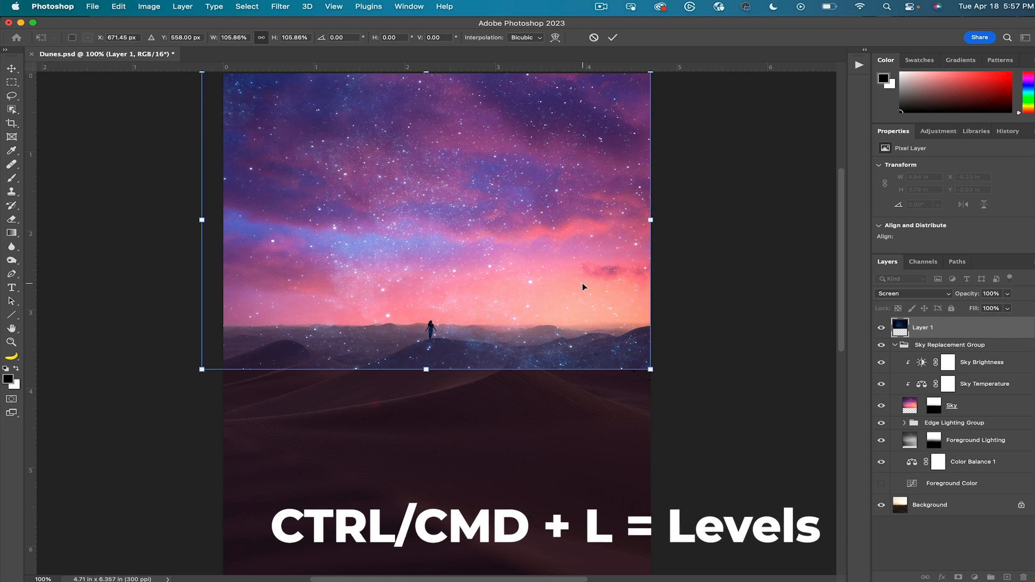
- Darken the star layer's midtones with Levels to reduce its haze and keep mainly the brighter stars
key("super+l")
left_click_drag(676, 227, 679, 229)
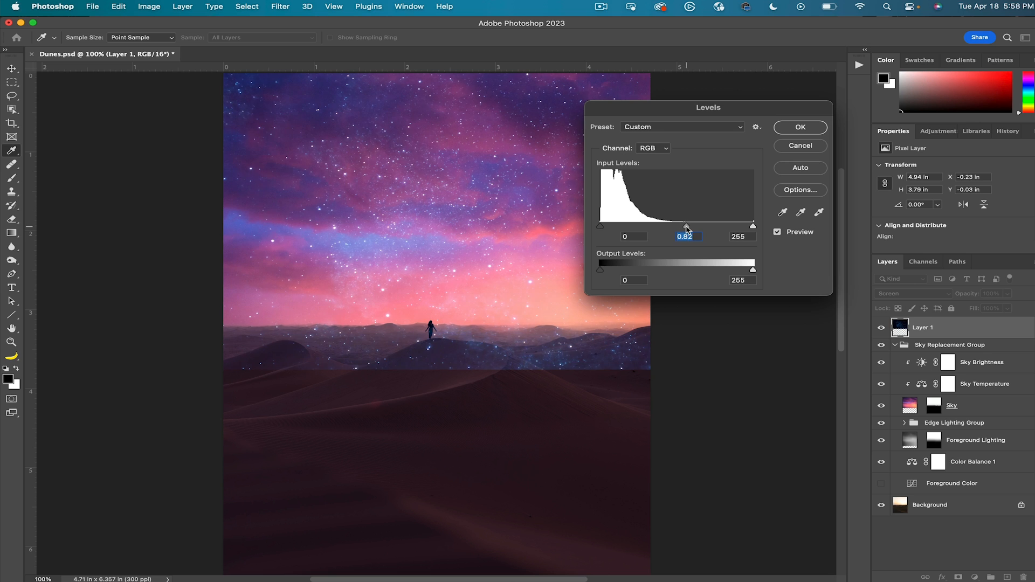
left_click(799, 127)
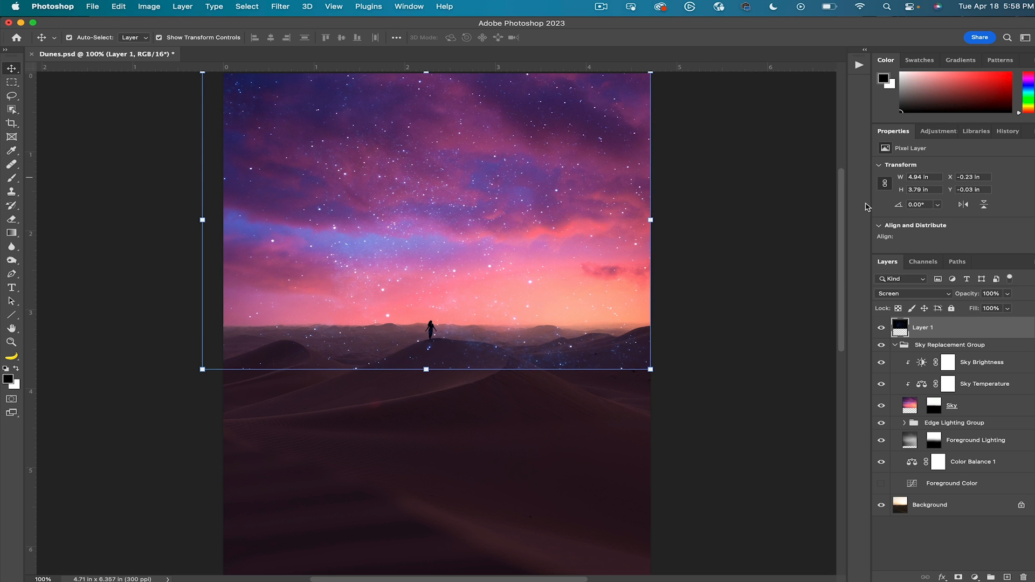
- Add a layer mask to the star layer and paint out the stars over the dunes, horizon and clouds with a soft black brush at 43% flow
left_click(959, 578)
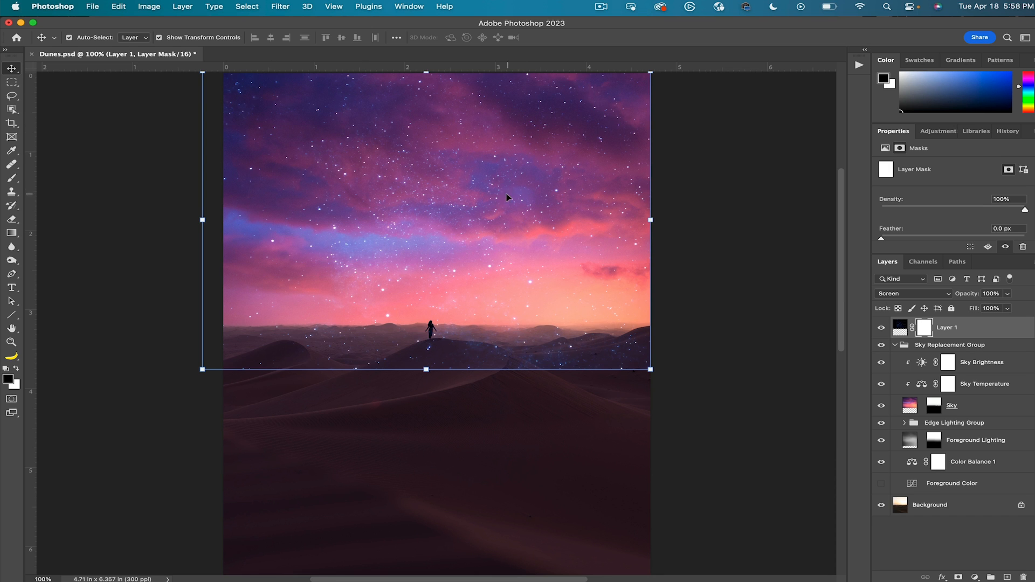
key("b")
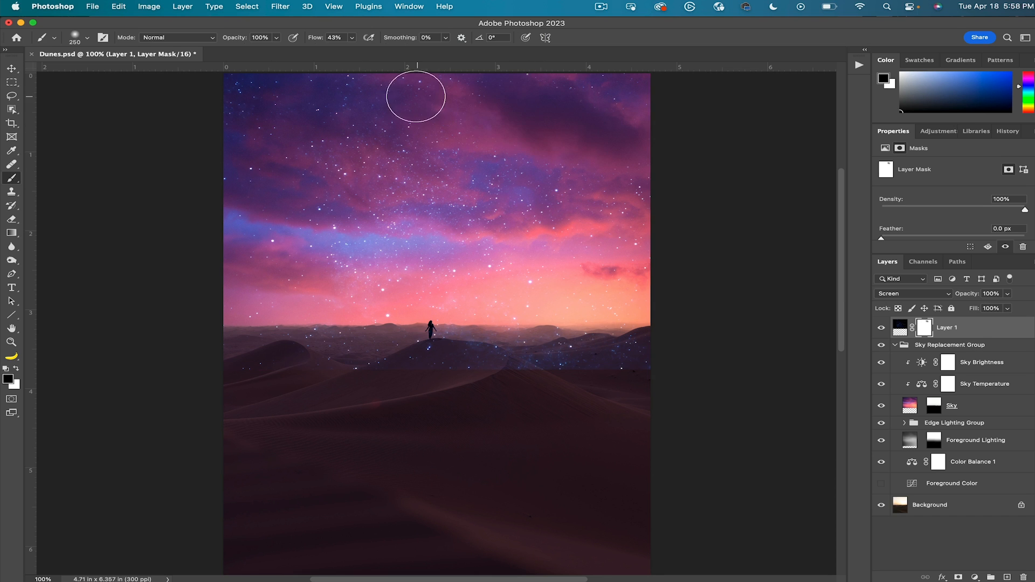
mouse_move(364, 178)
left_mouse_down()
mouse_move(283, 146)
mouse_move(389, 176)
mouse_move(261, 125)
mouse_move(271, 142)
mouse_move(402, 175)
left_mouse_up()
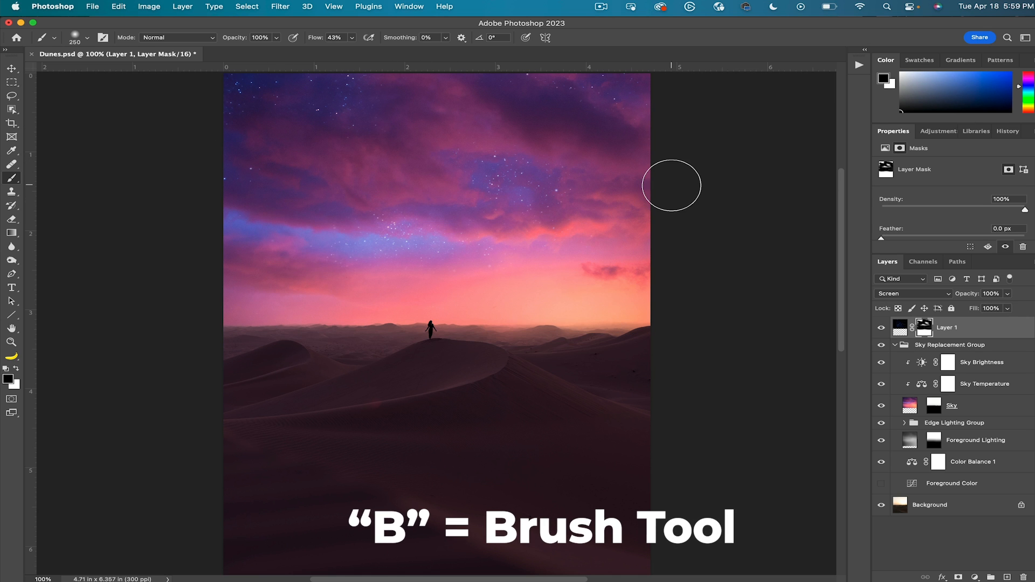
key("x")
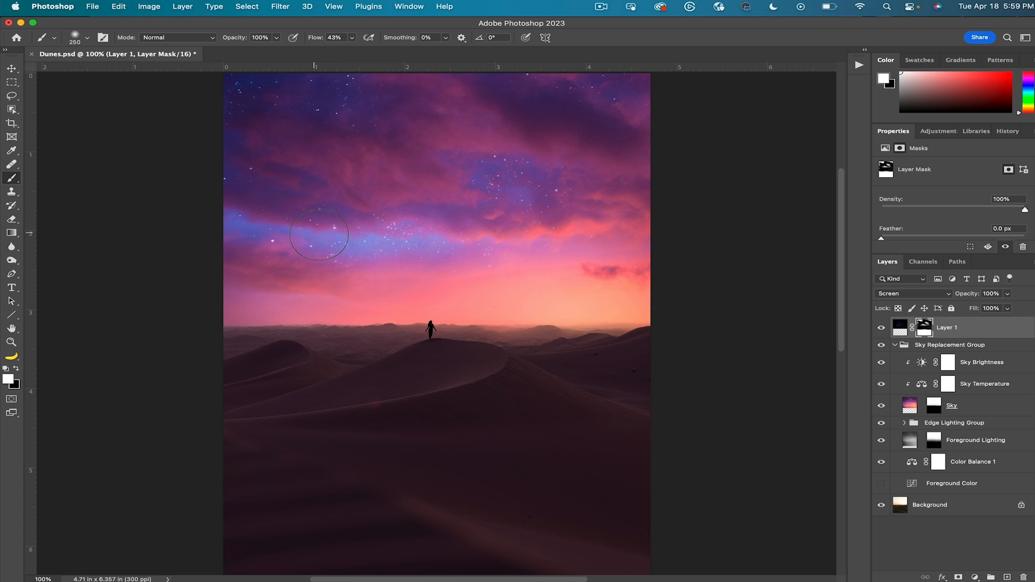
key("x")
key("bracketleft")
key("bracketleft")
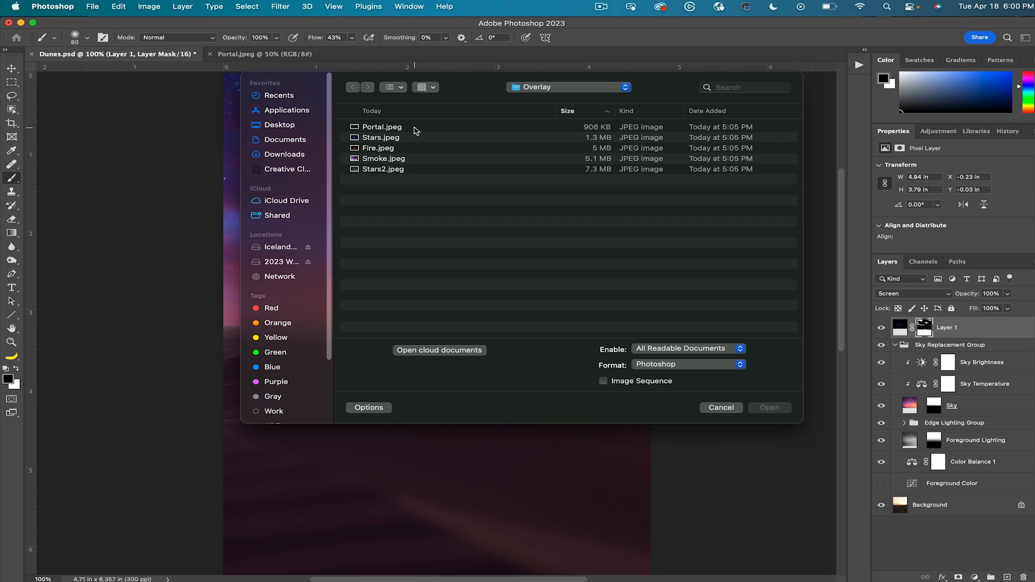
- Open Portal.jpeg, bring it in as a new top layer framing the figure, and set its blending mode to Screen
left_click(415, 128)
left_click(754, 411)
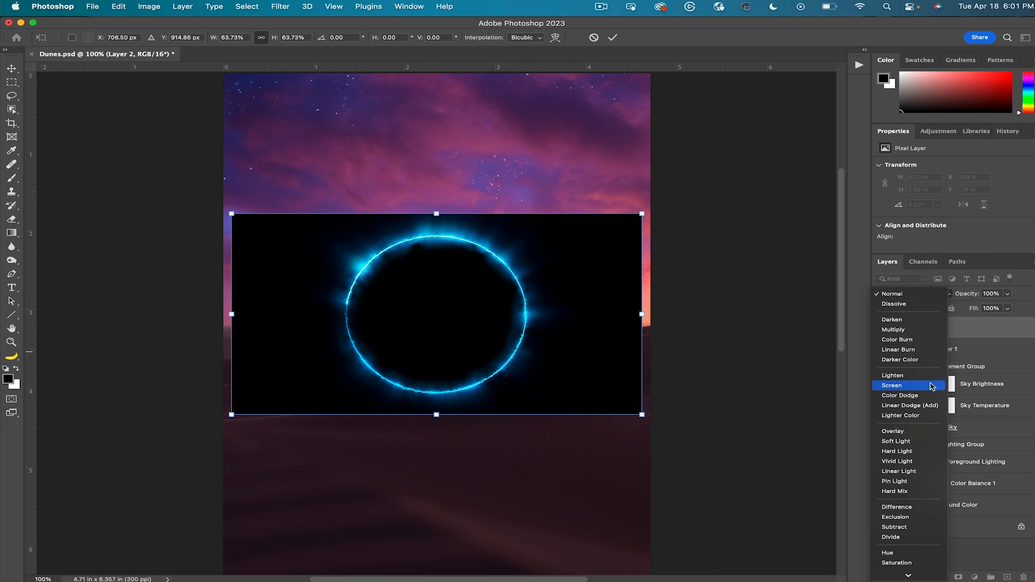
left_click(932, 386)
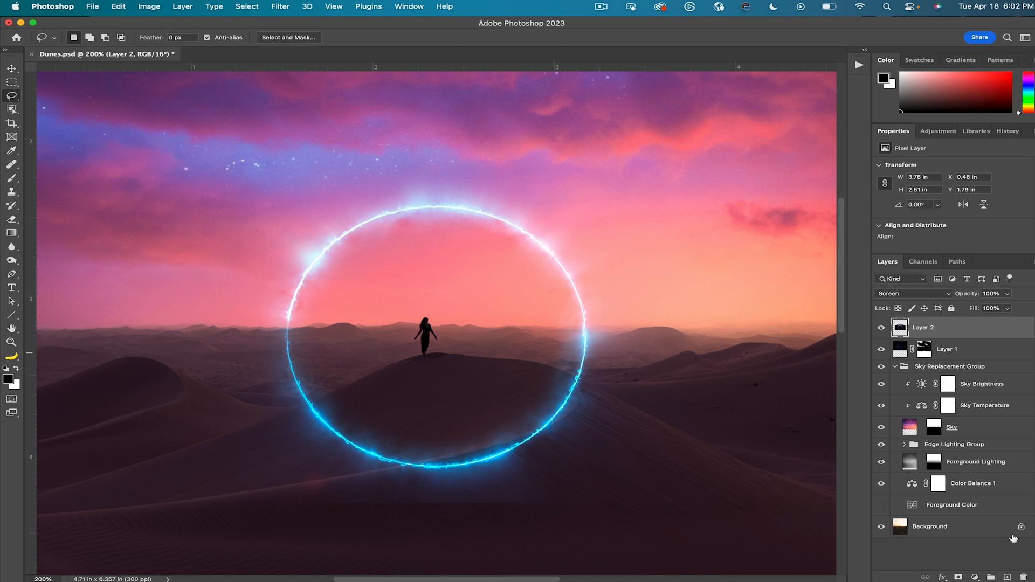
- Add a layer mask to the portal layer and paint out the ring's lower arc over the front dune with a black brush at 70% flow
left_click(959, 577)
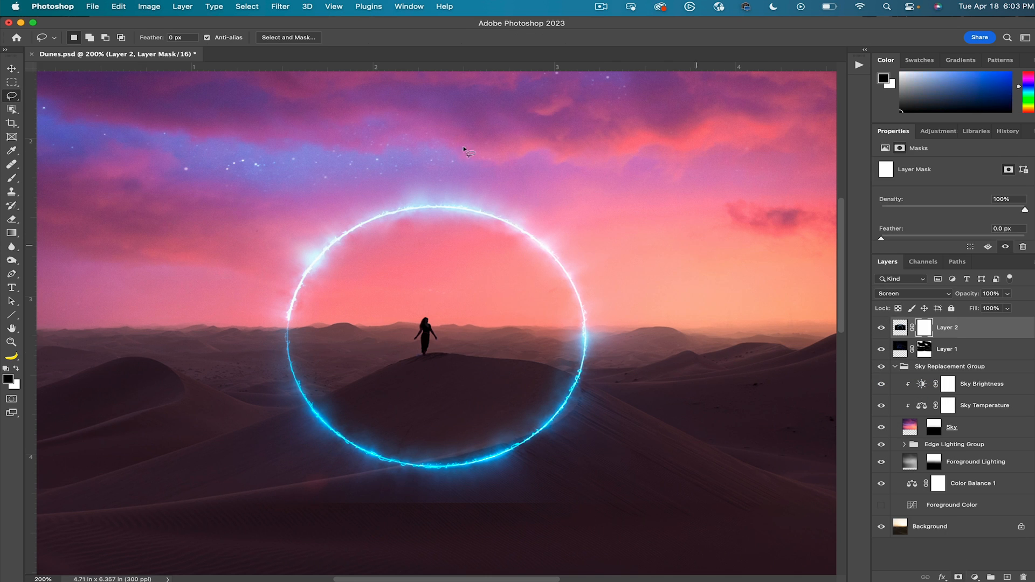
left_click(12, 179)
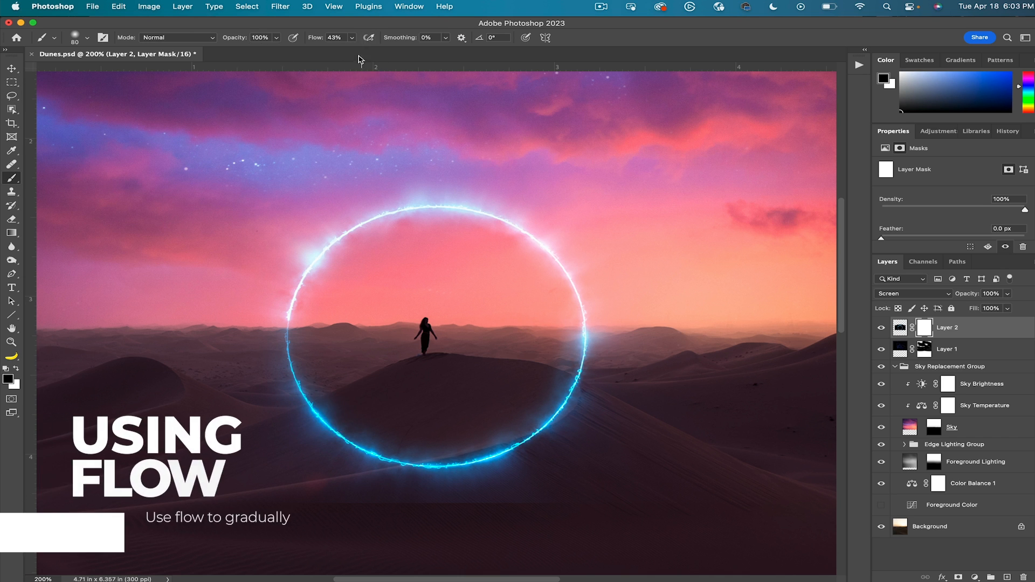
left_click(351, 37)
left_click(367, 50)
mouse_move(311, 419)
left_mouse_down()
mouse_move(339, 413)
mouse_move(322, 413)
mouse_move(266, 483)
mouse_move(333, 446)
mouse_move(287, 462)
mouse_move(509, 485)
mouse_move(335, 476)
mouse_move(571, 482)
mouse_move(423, 445)
mouse_move(577, 438)
mouse_move(534, 381)
mouse_move(571, 385)
left_mouse_up()
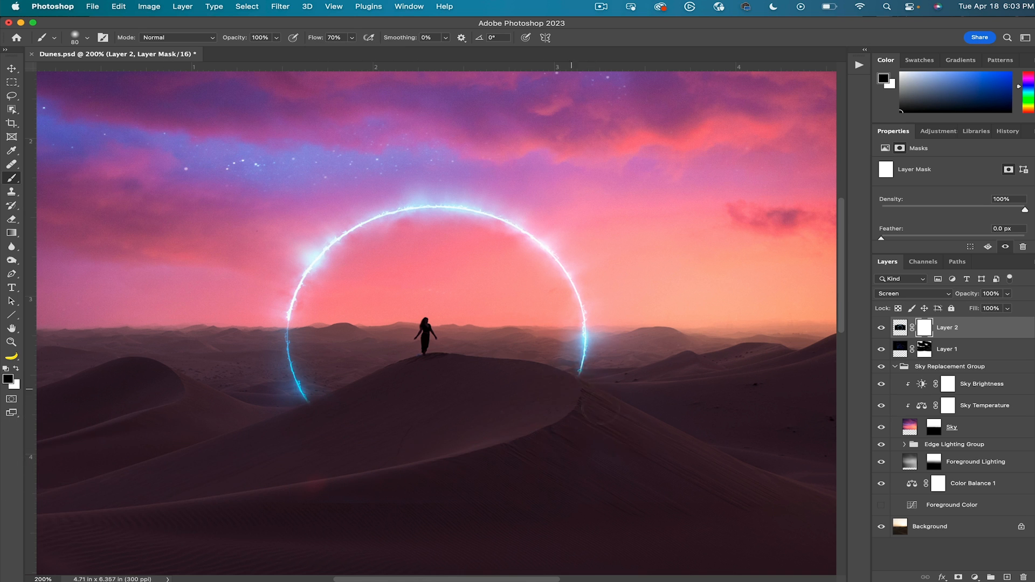